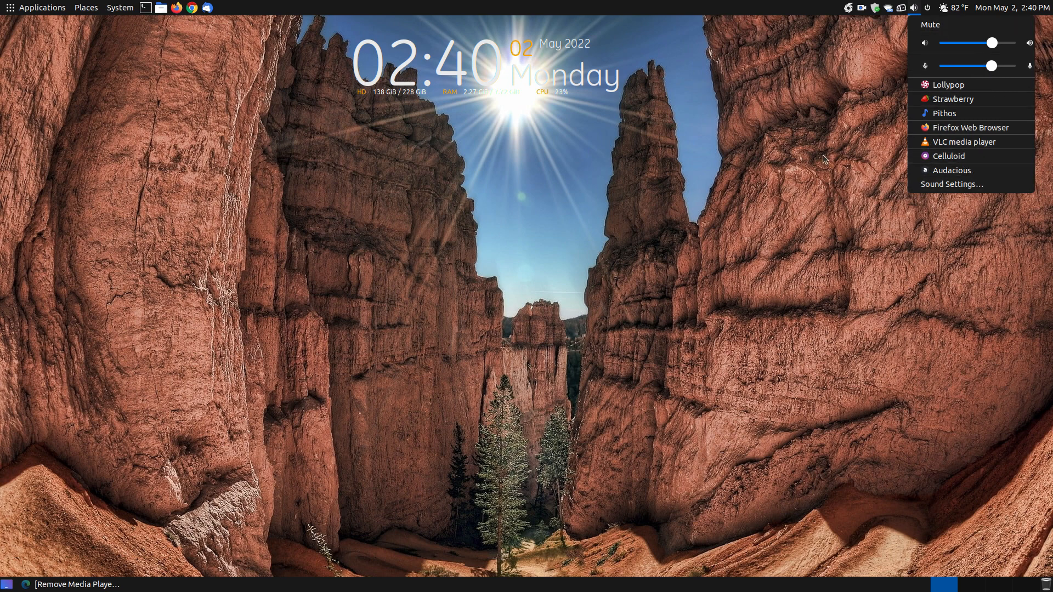
# Step: Read the Remove Media Players guide in Microsoft Edge down to its Dconf Editor instructions, and minimize the browser
pyautogui.click(857, 156)
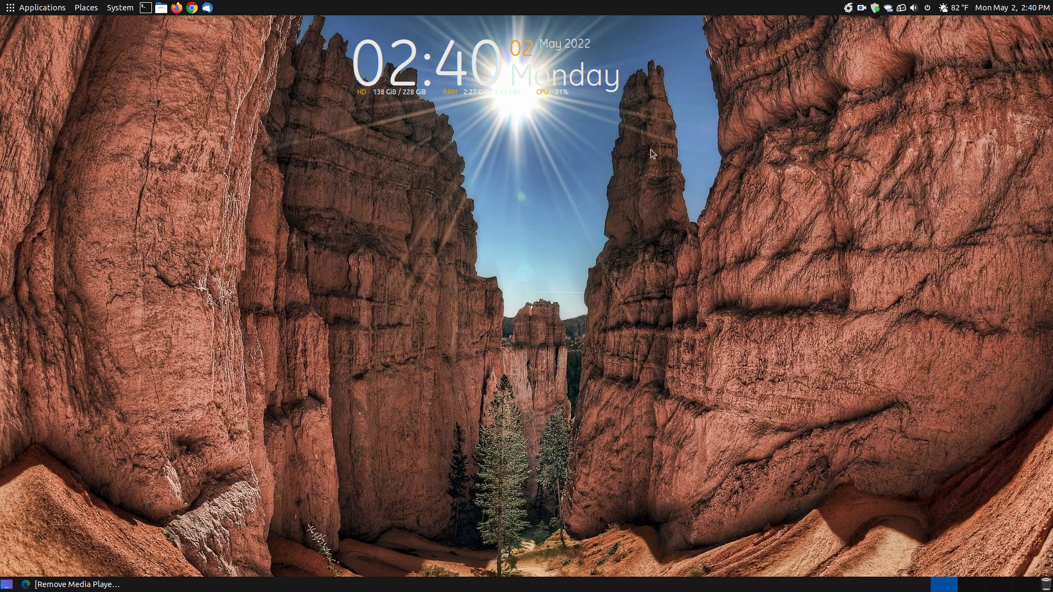
pyautogui.click(74, 584)
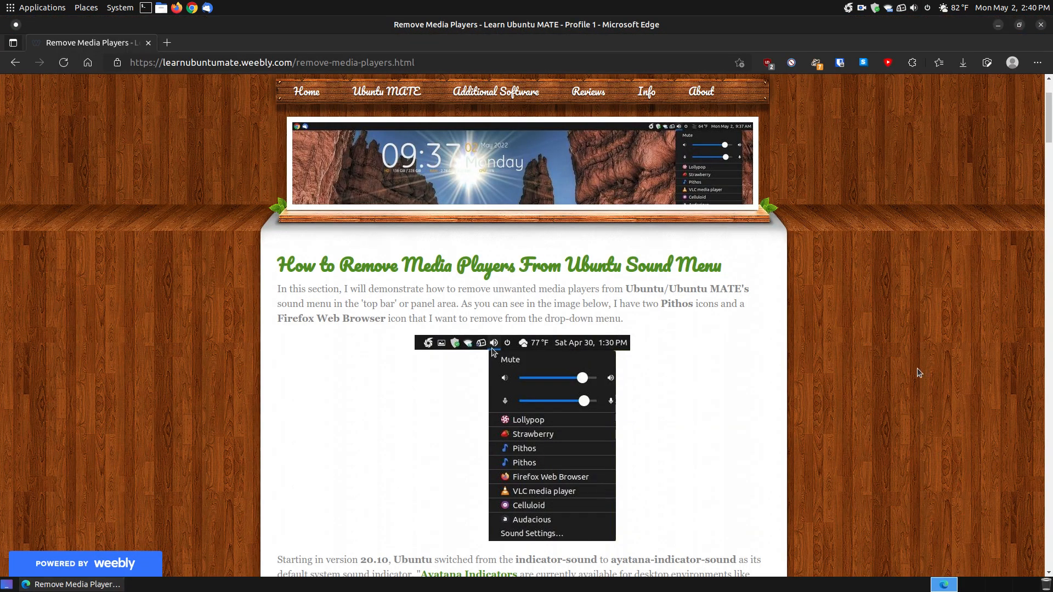
pyautogui.scroll(-3, 917, 370)
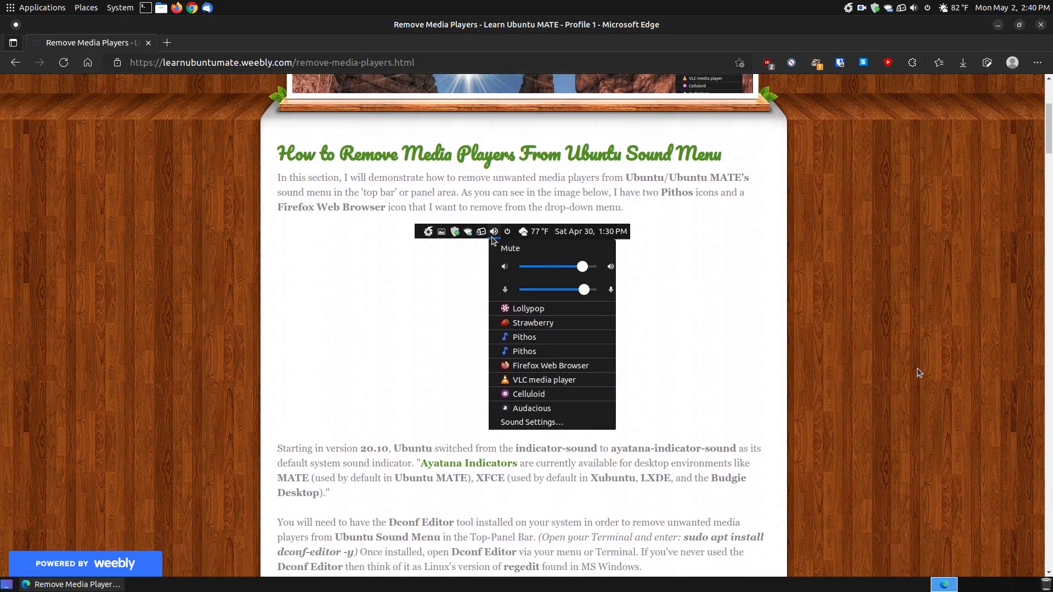
pyautogui.scroll(-2, 920, 373)
pyautogui.scroll(-6, 918, 369)
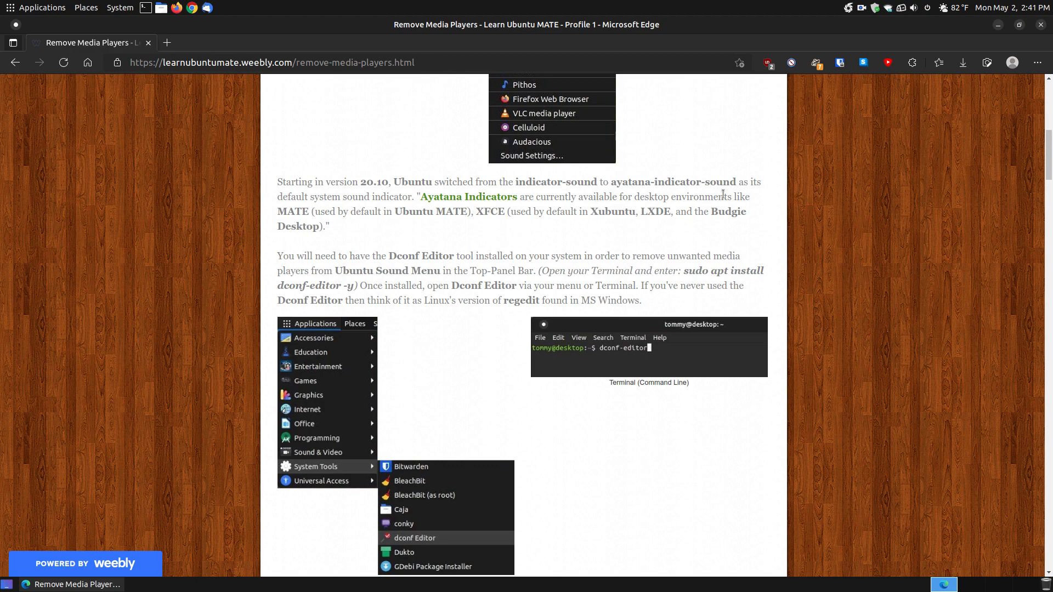
pyautogui.click(998, 24)
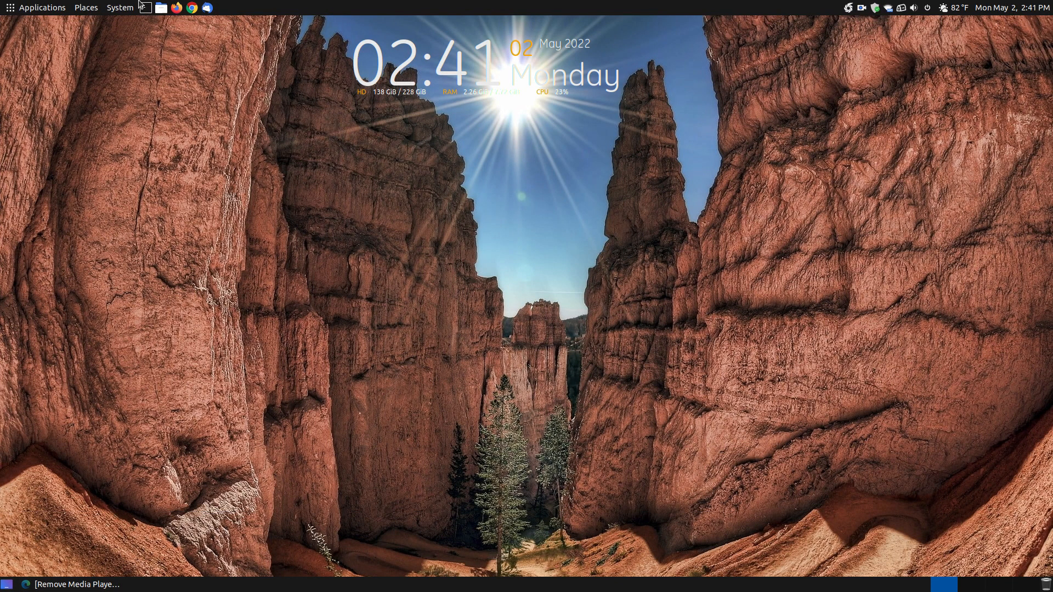
# Step: Launch dconf Editor from the system tools, accept its caution notice and reposition its window on the desktop
pyautogui.click(18, 6)
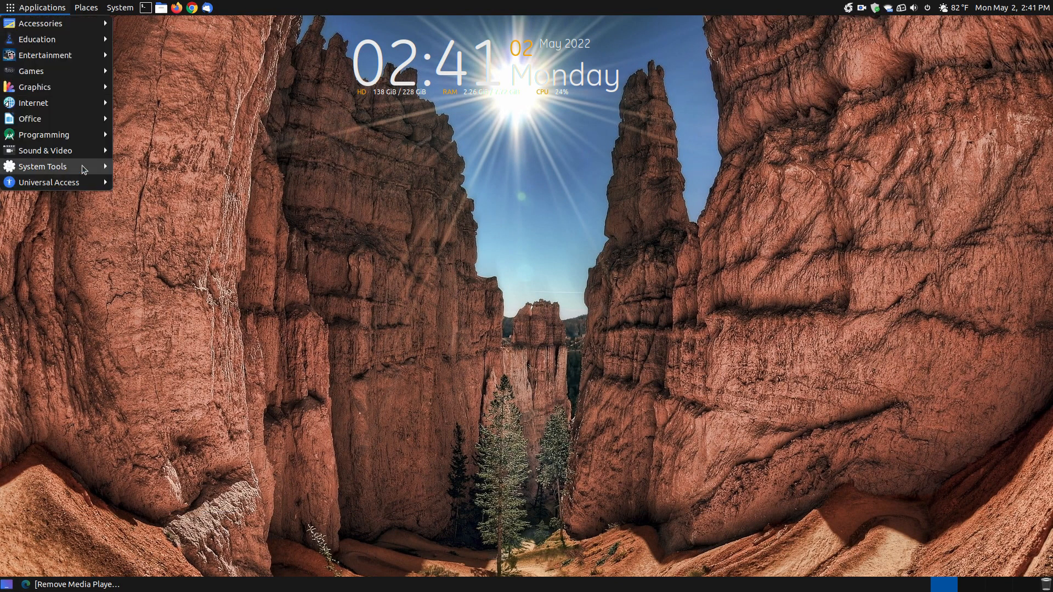
pyautogui.moveTo(81, 165)
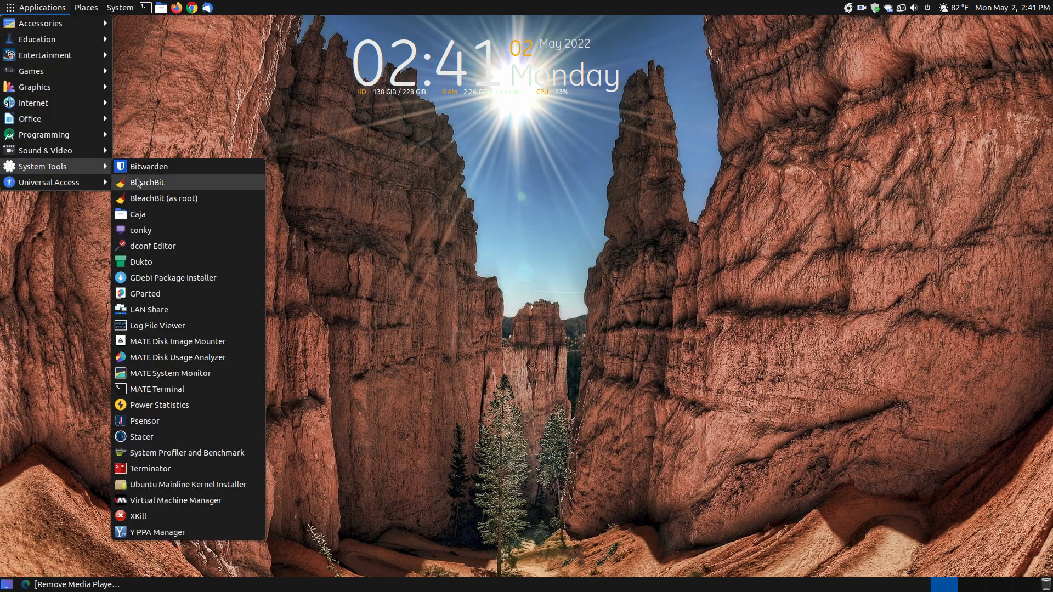
pyautogui.click(176, 249)
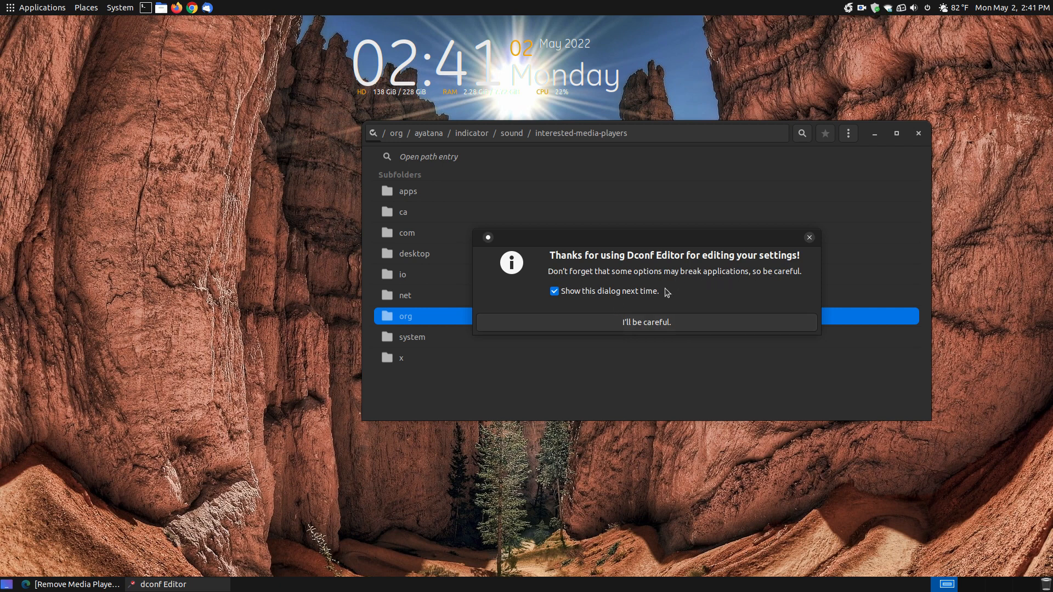
pyautogui.click(639, 323)
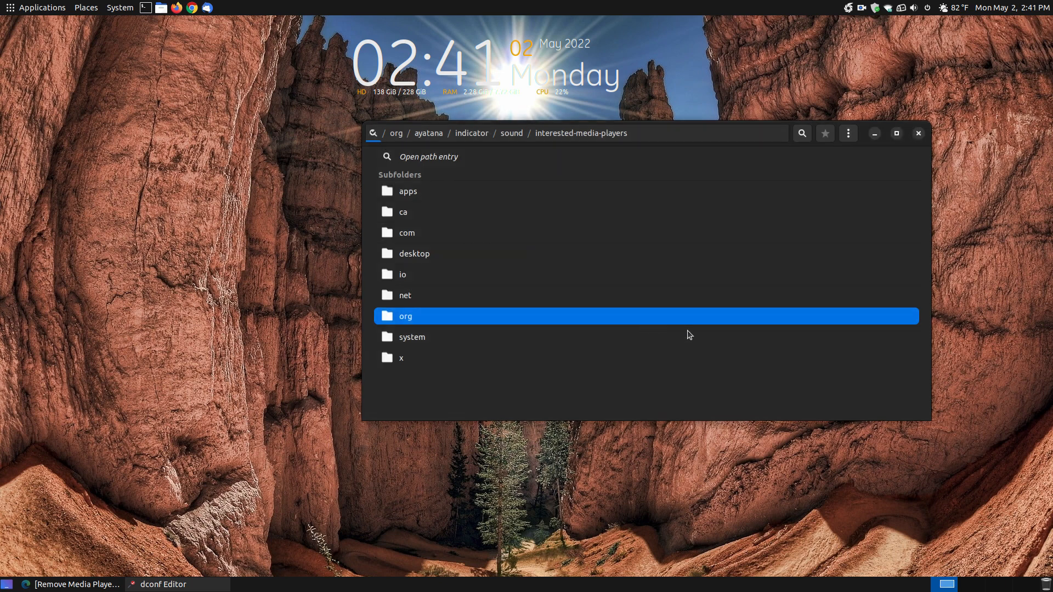
pyautogui.moveTo(788, 144); pyautogui.dragTo(700, 163)
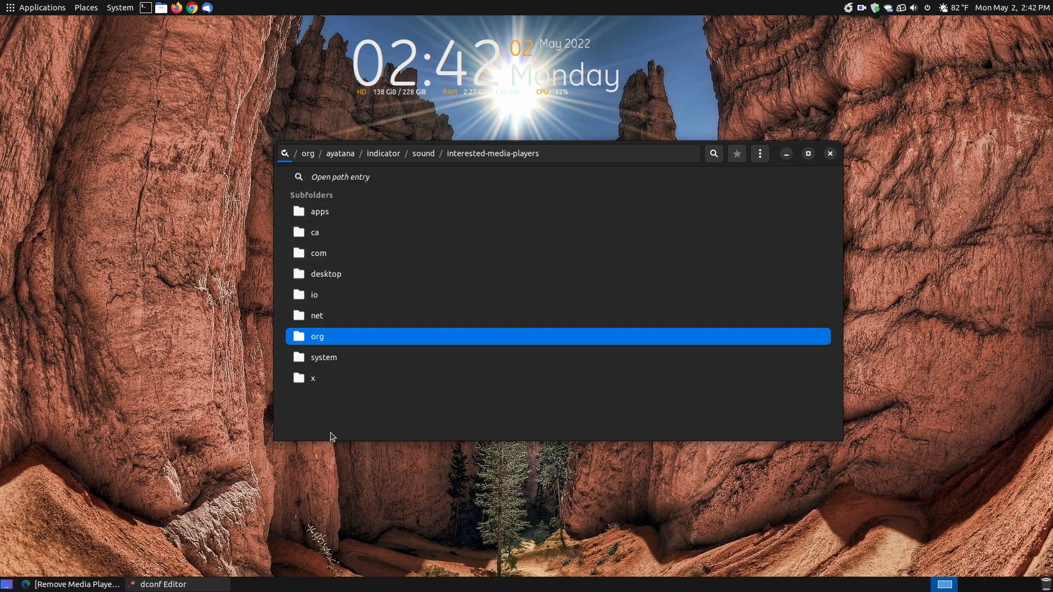
# Step: Navigate to org/ayatana/indicator/sound and open the interested-media-players key
pyautogui.click(328, 338)
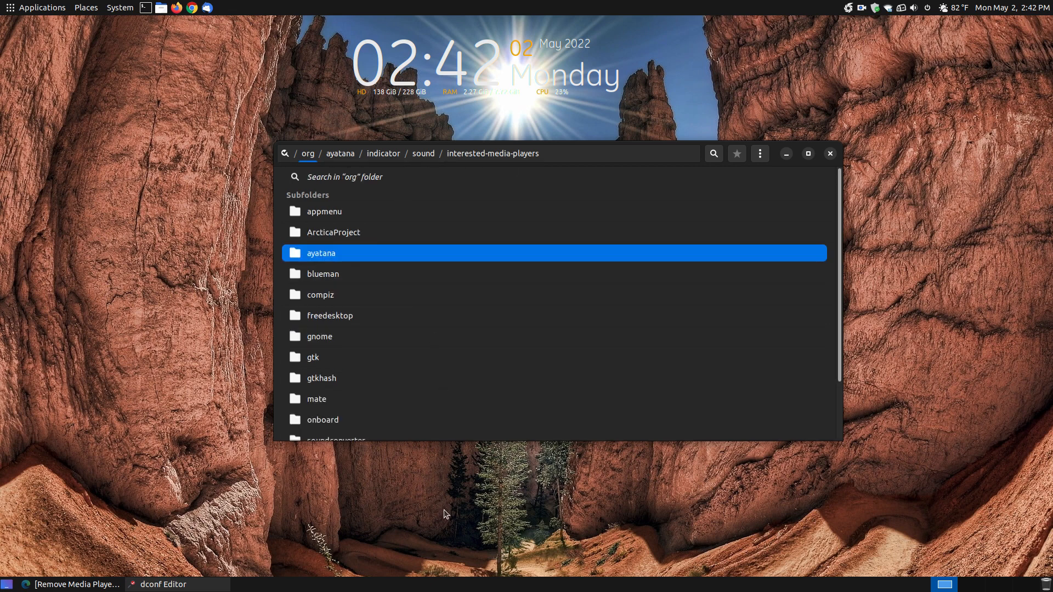
pyautogui.click(329, 255)
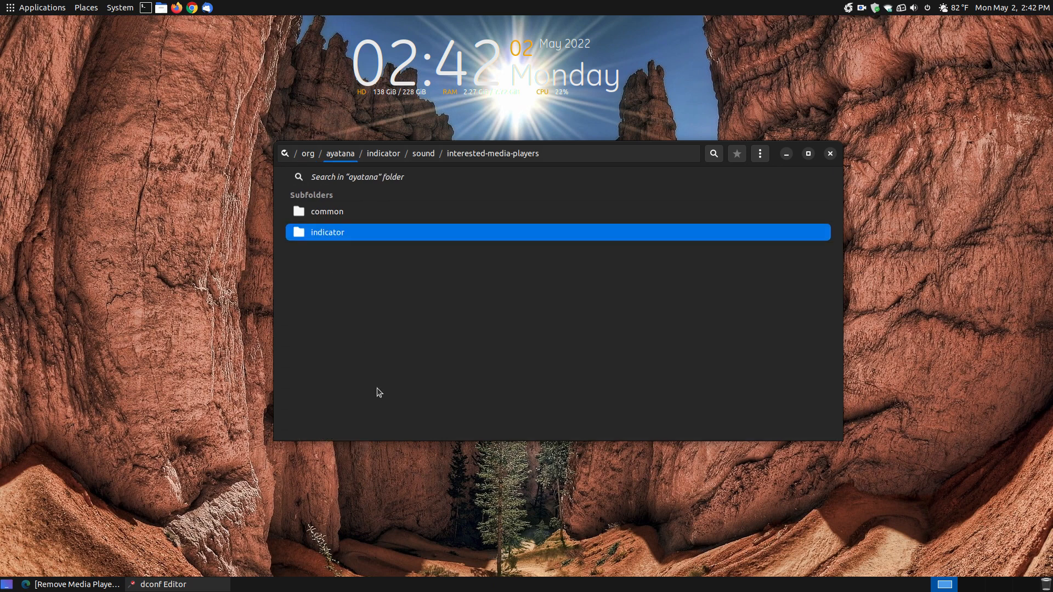
pyautogui.click(326, 230)
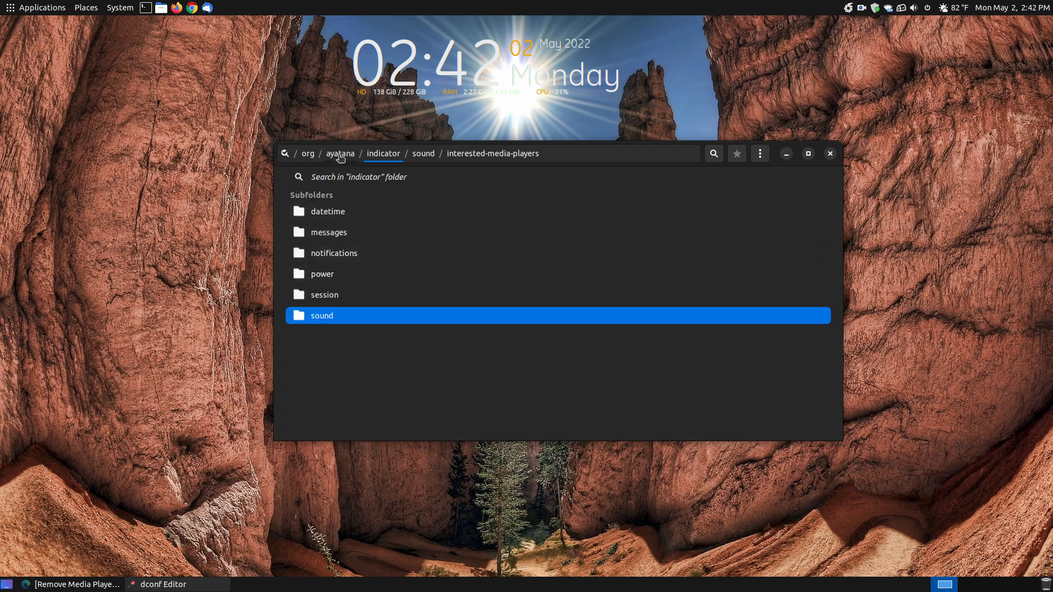
pyautogui.click(324, 315)
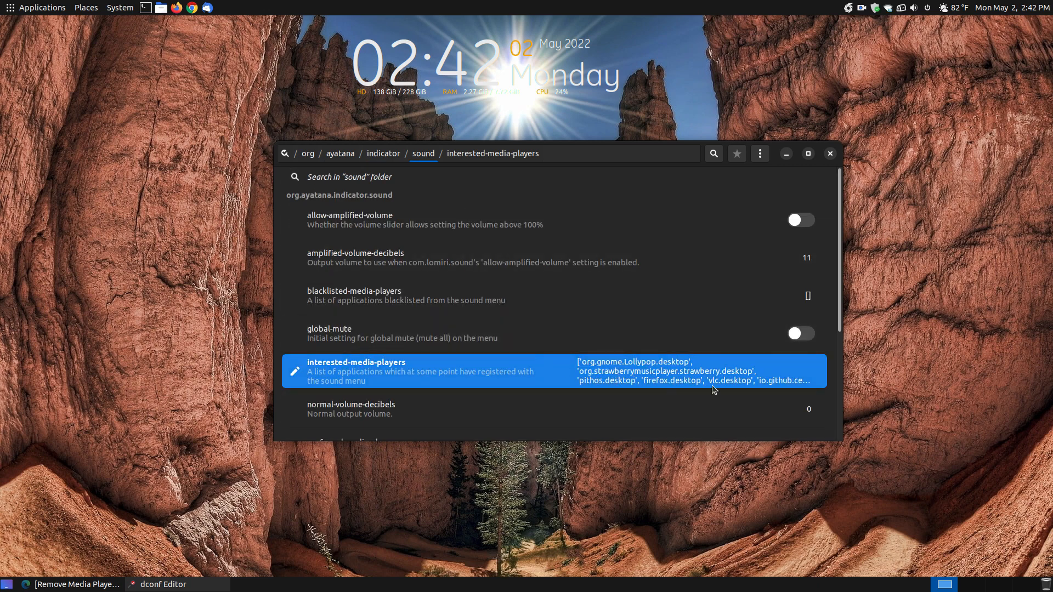
pyautogui.click(914, 9)
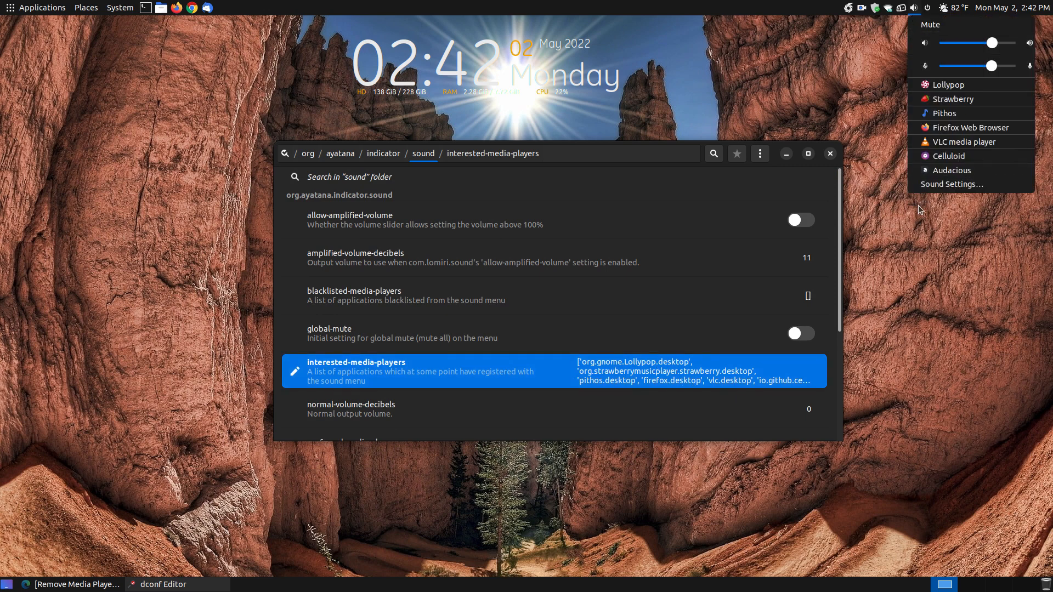
pyautogui.click(925, 236)
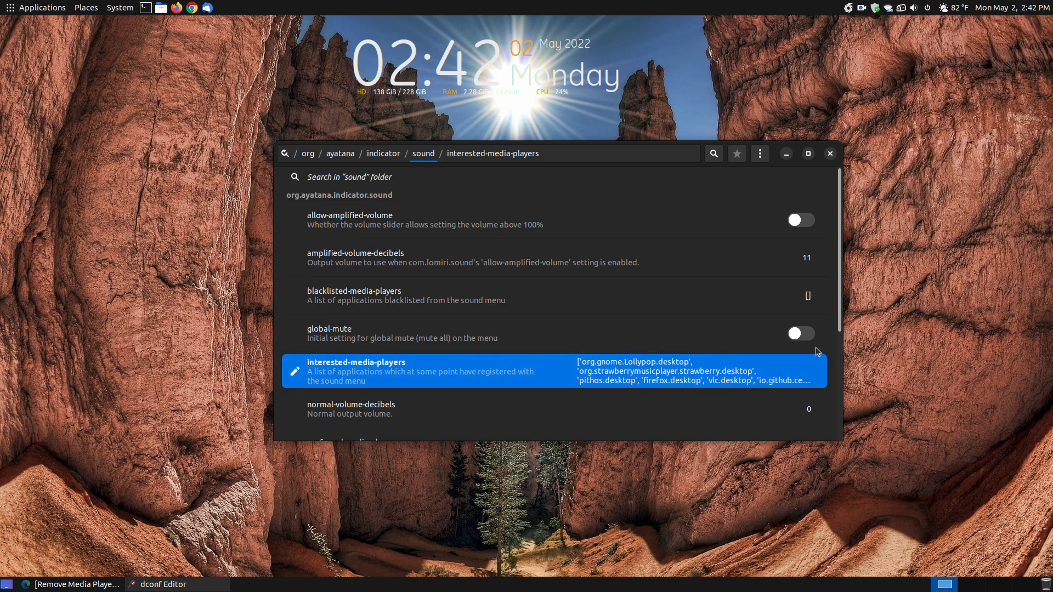
pyautogui.click(448, 371)
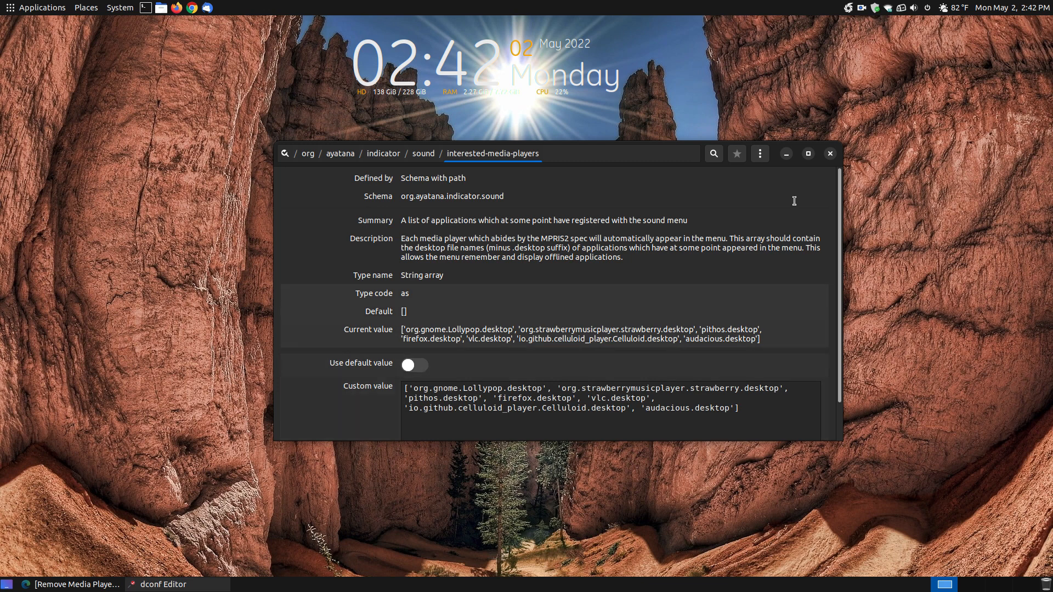
# Step: Compare the players listed in the panel's sound menu with the key's values, looking for Firefox Web Browser
pyautogui.click(914, 8)
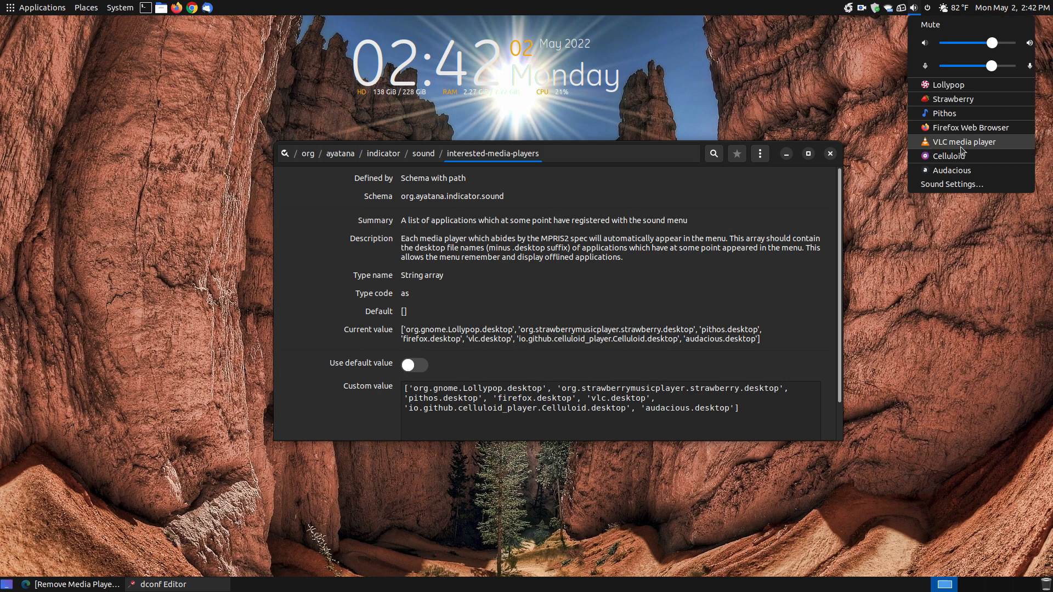
pyautogui.moveTo(926, 14)
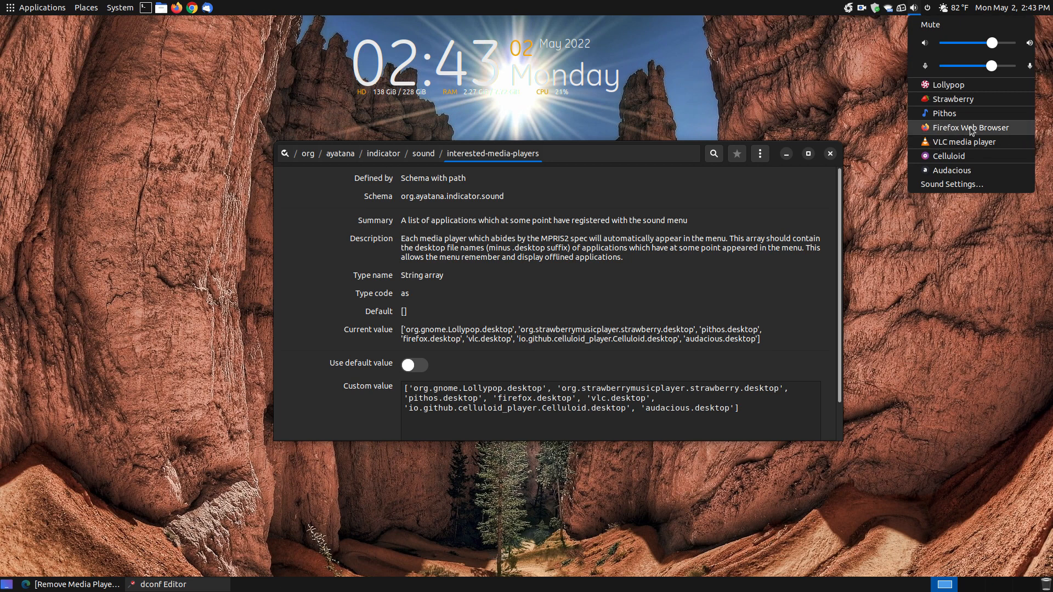
pyautogui.click(571, 406)
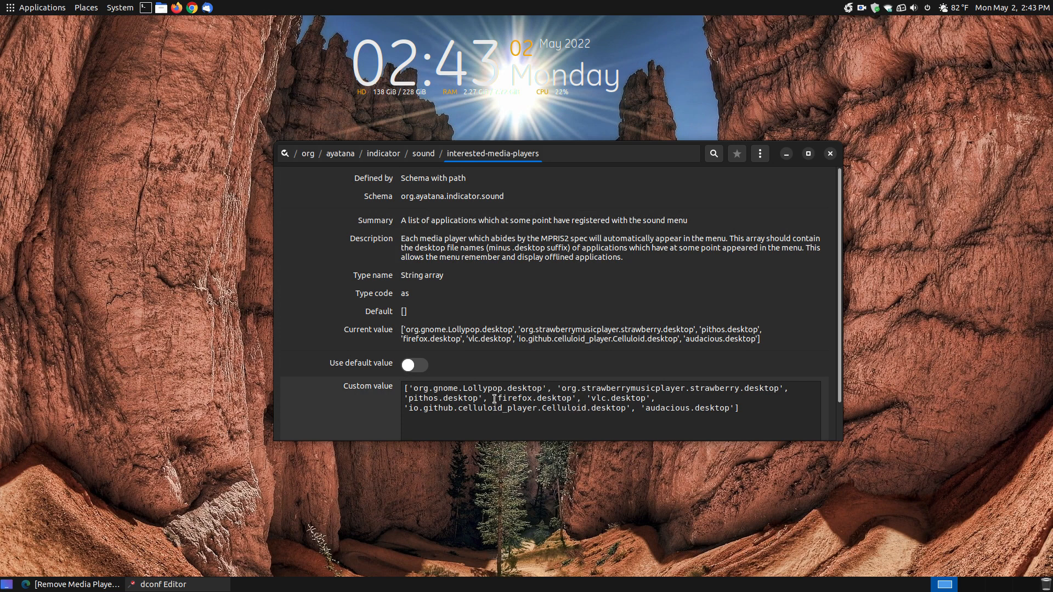
# Step: Delete the 'firefox.desktop' entry with its comma from the custom value of interested-media-players and apply the change
pyautogui.click(585, 396)
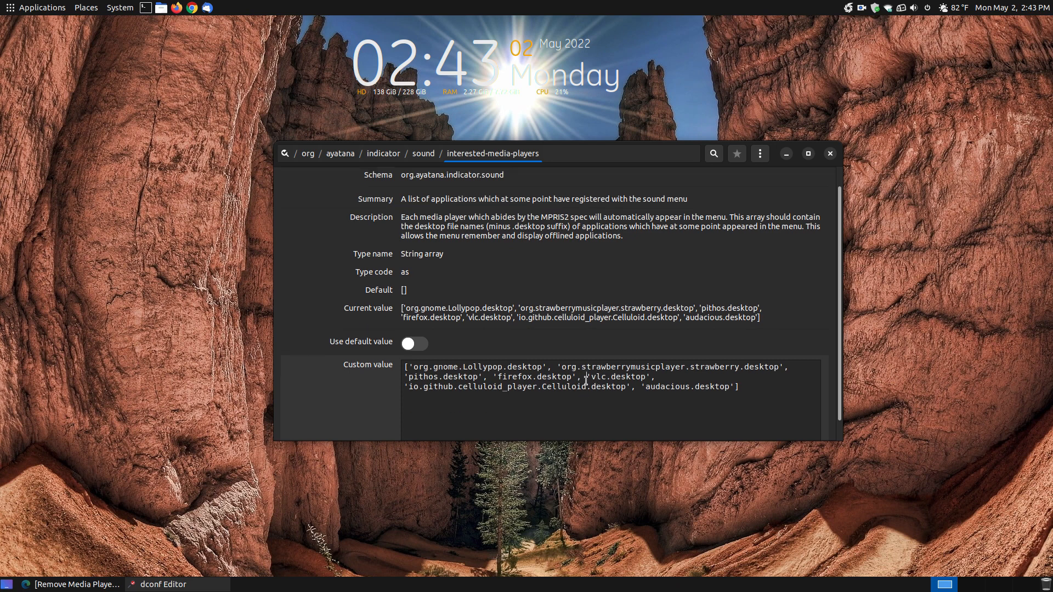
pyautogui.moveTo(586, 376); pyautogui.dragTo(492, 376)
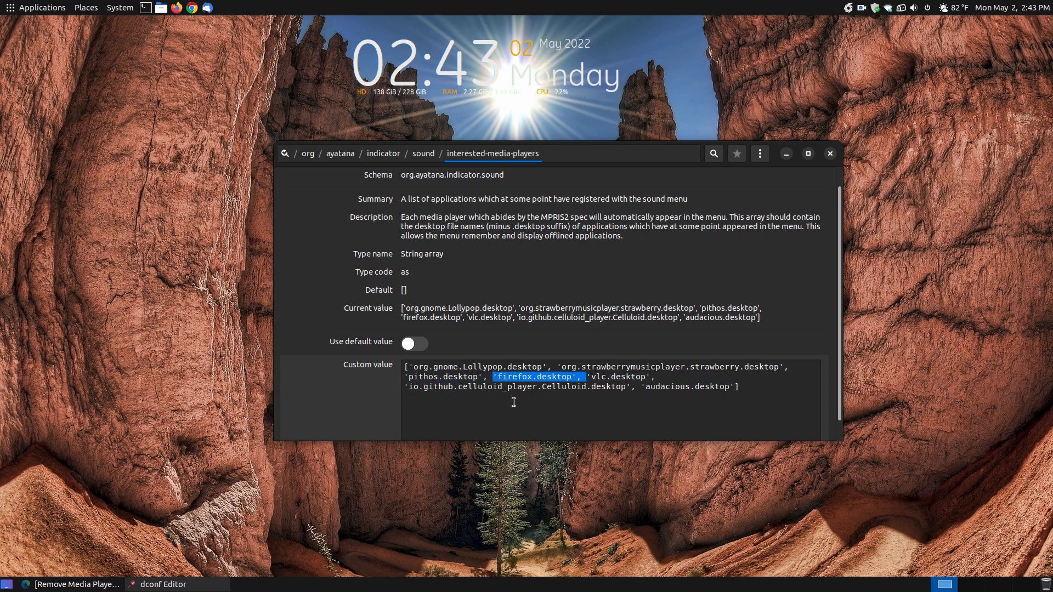
pyautogui.press('Delete')
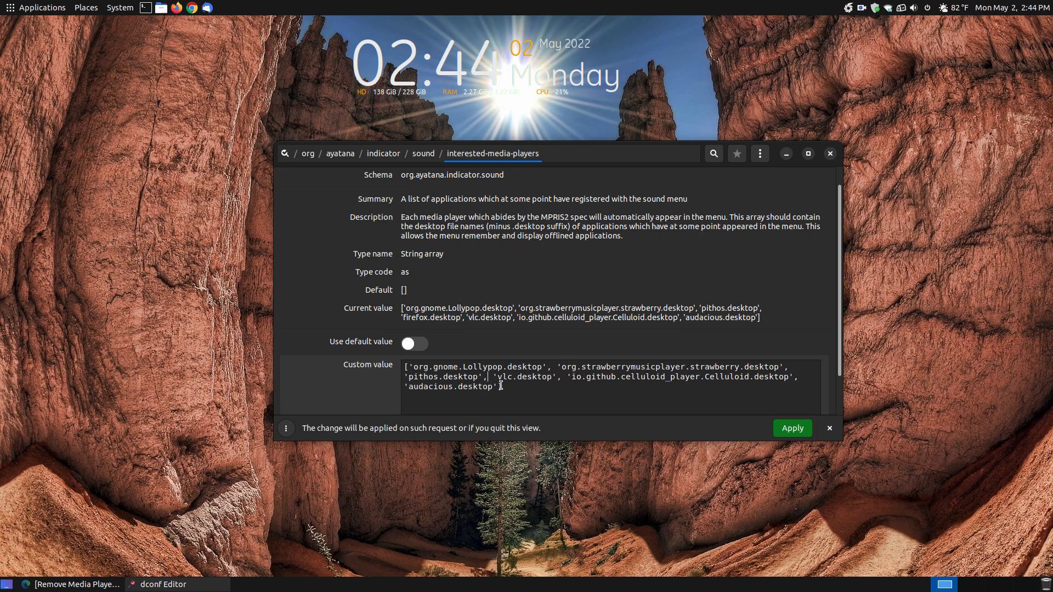
pyautogui.click(911, 8)
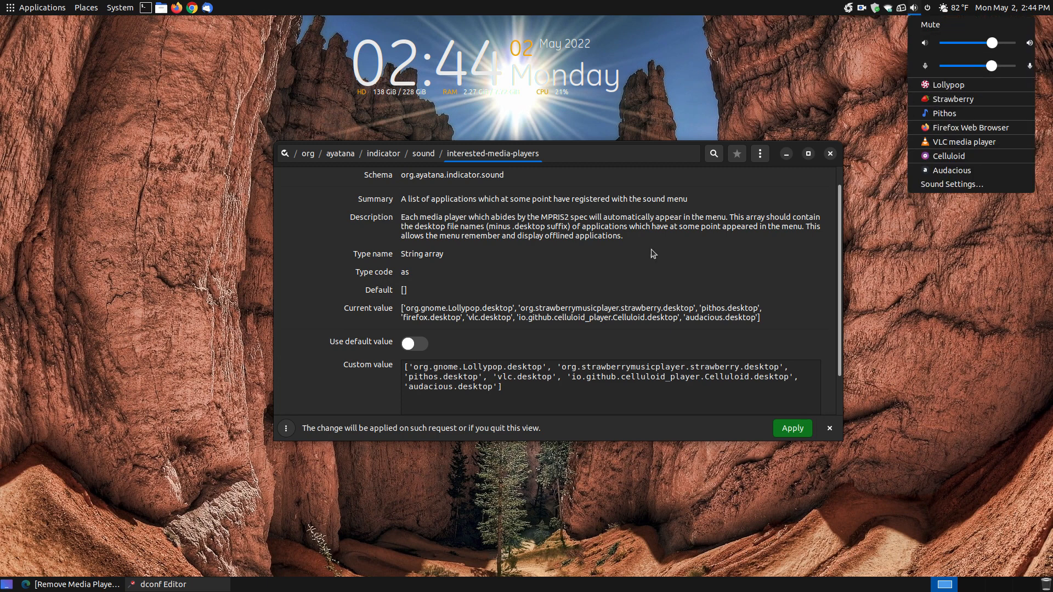
pyautogui.click(678, 392)
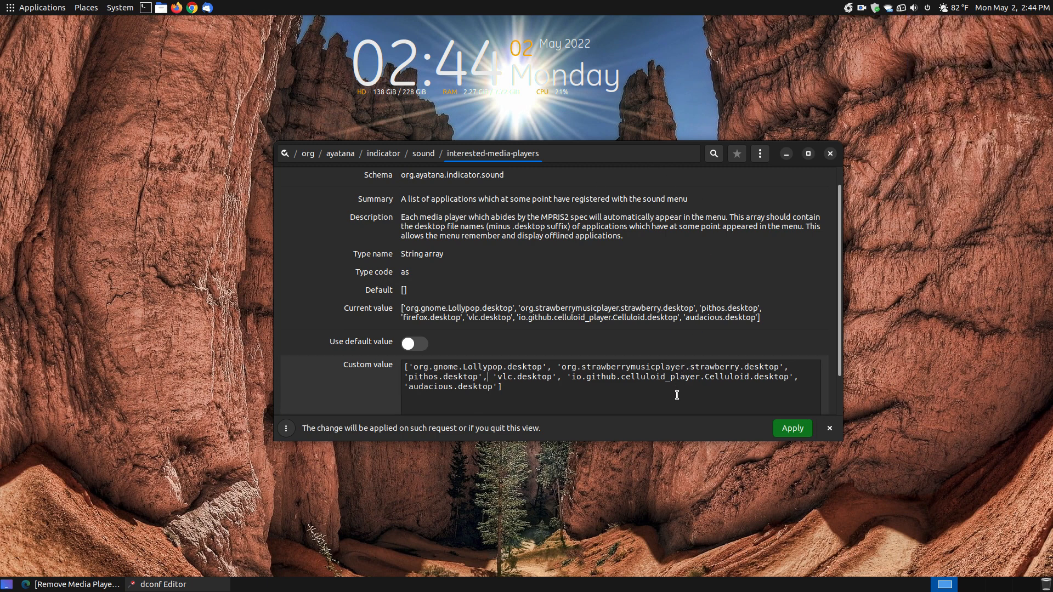
pyautogui.click(791, 428)
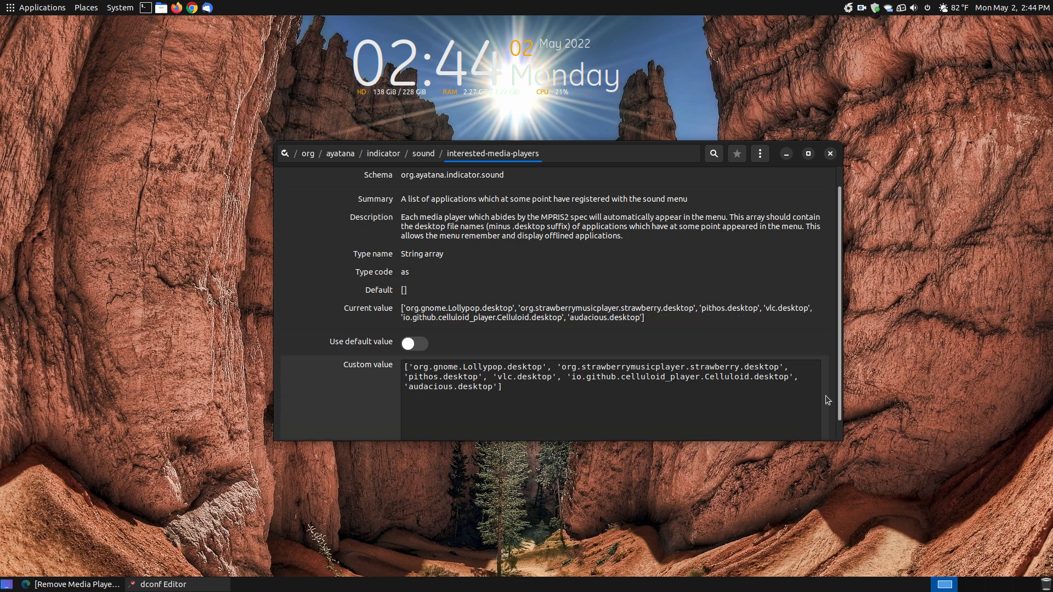
# Step: Check the player list in the sound menu and close dconf Editor
pyautogui.click(914, 9)
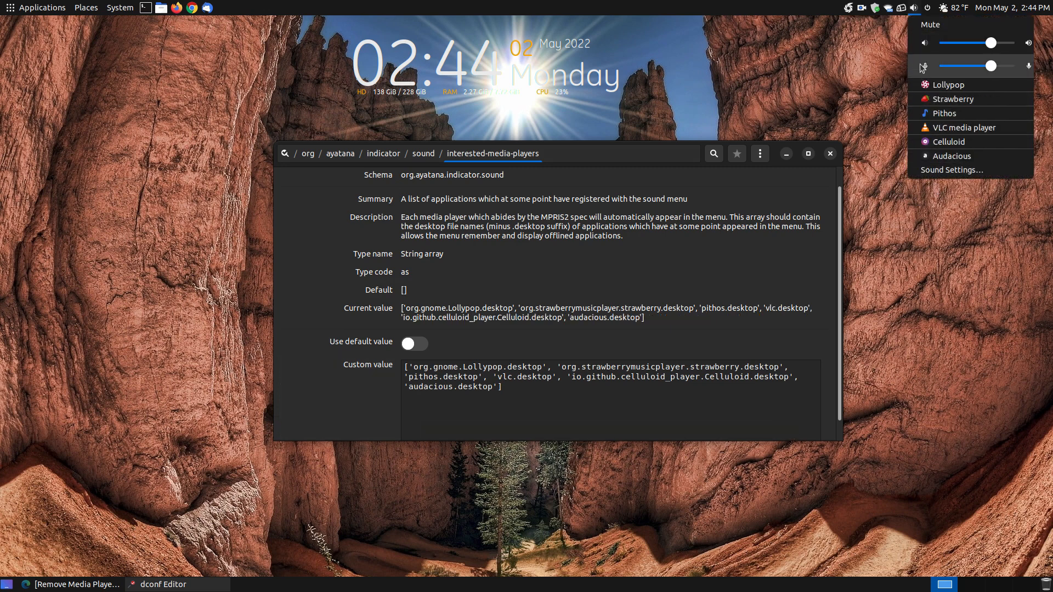
pyautogui.click(829, 153)
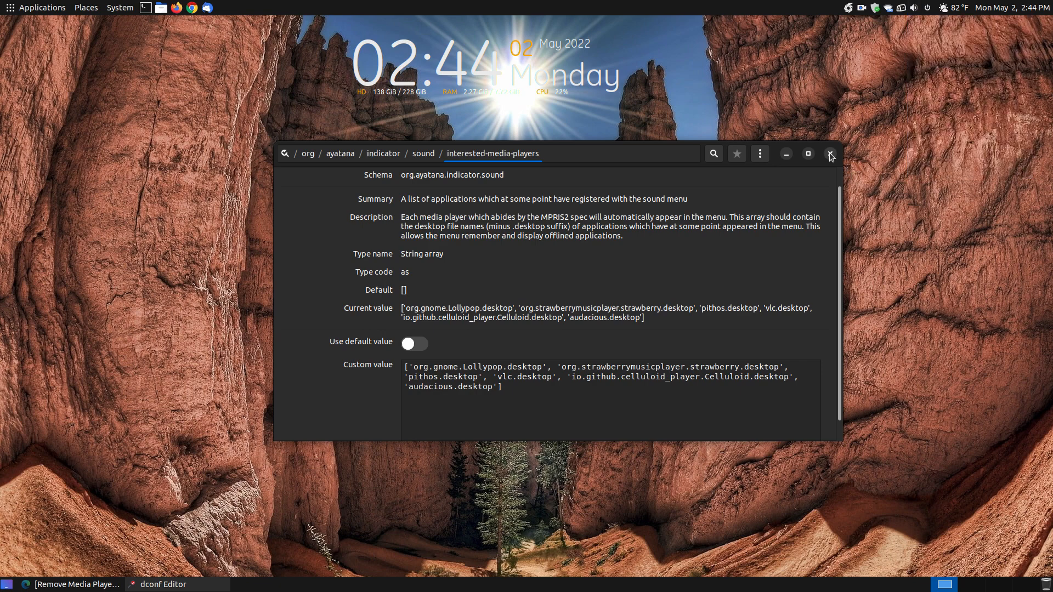
pyautogui.click(836, 156)
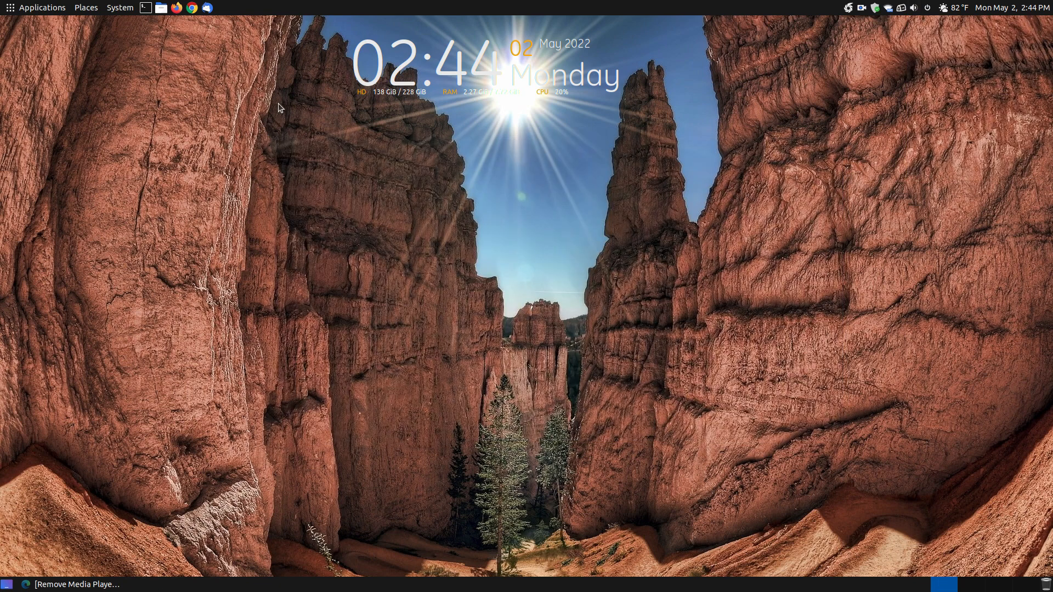
# Step: Play Big Buck Bunny.mkv from the Videos folder and close the video player
pyautogui.click(163, 9)
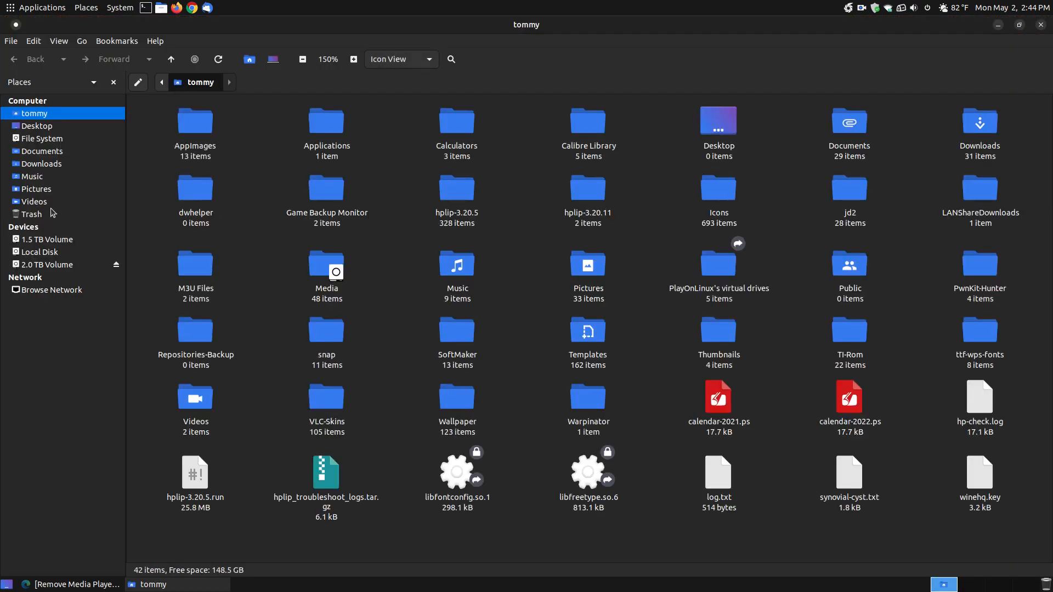
pyautogui.click(34, 203)
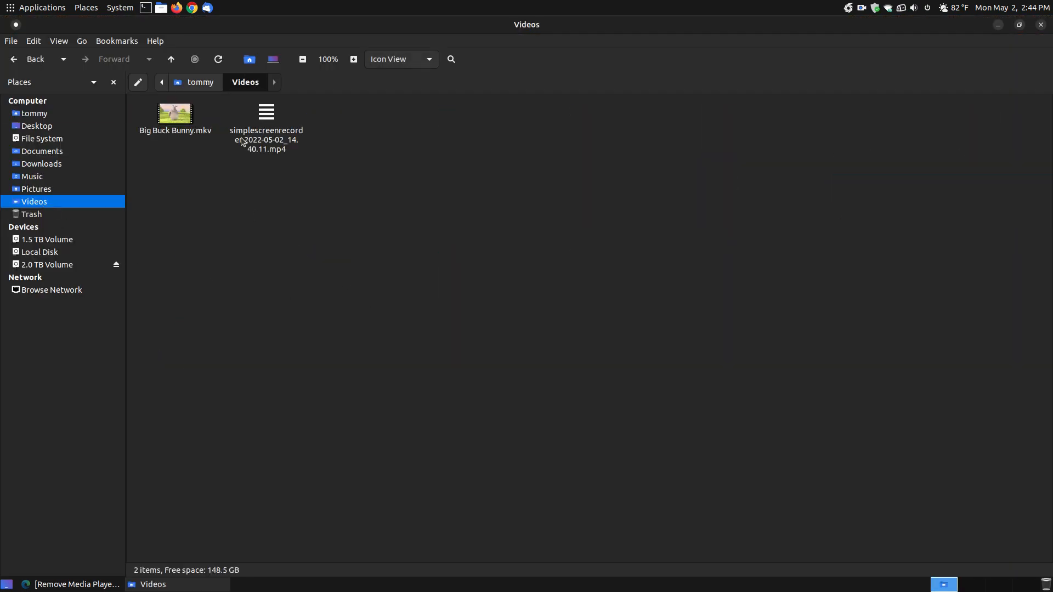
pyautogui.doubleClick(181, 116)
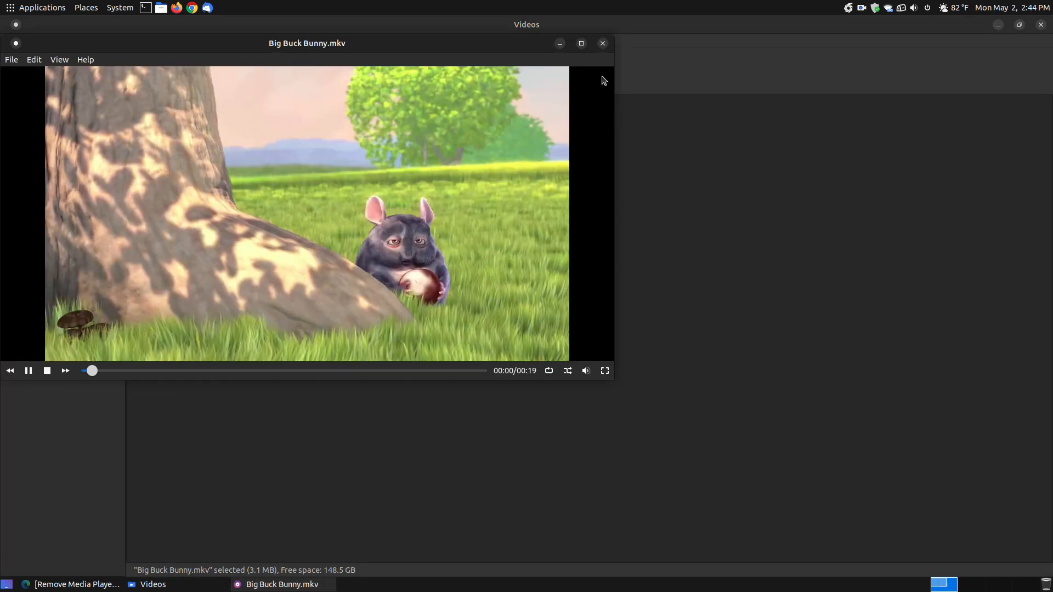
pyautogui.click(601, 42)
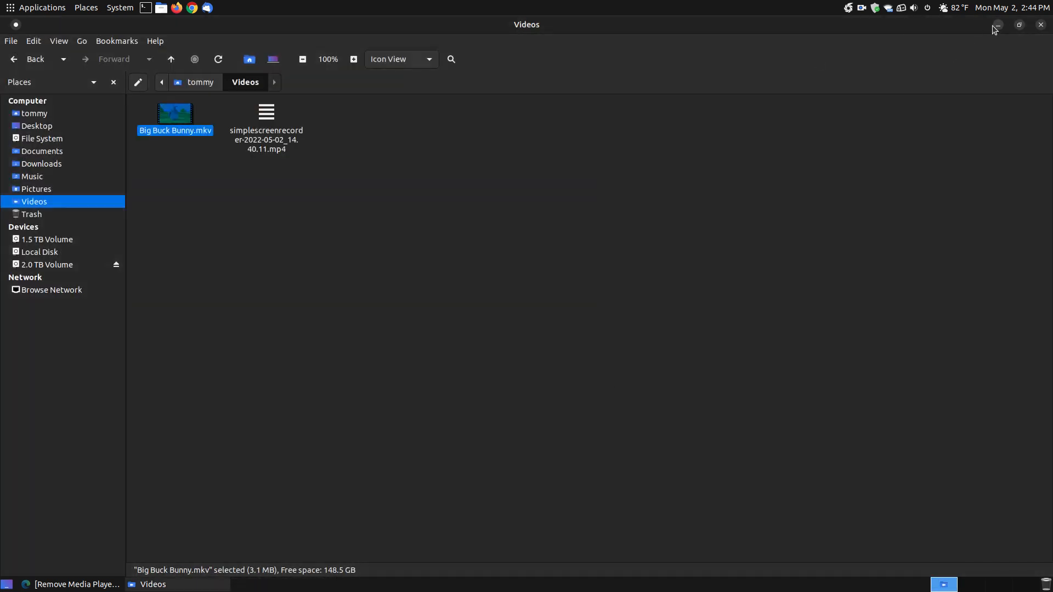
# Step: Minimize the file manager and inspect Celluloid's playback controls in the sound menu
pyautogui.click(996, 25)
pyautogui.click(913, 8)
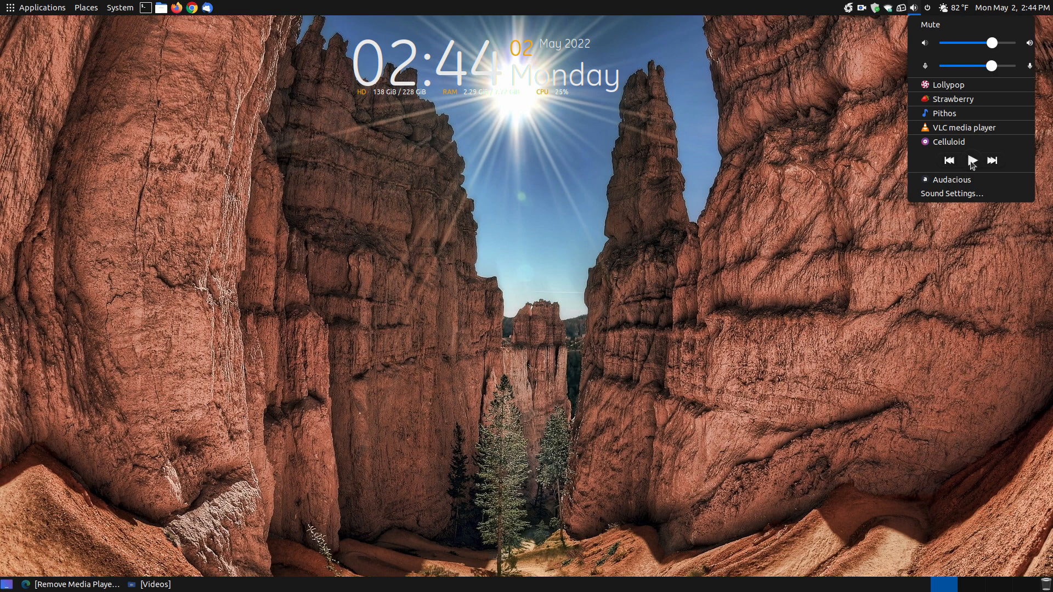
pyautogui.click(914, 7)
pyautogui.click(914, 7)
pyautogui.click(914, 10)
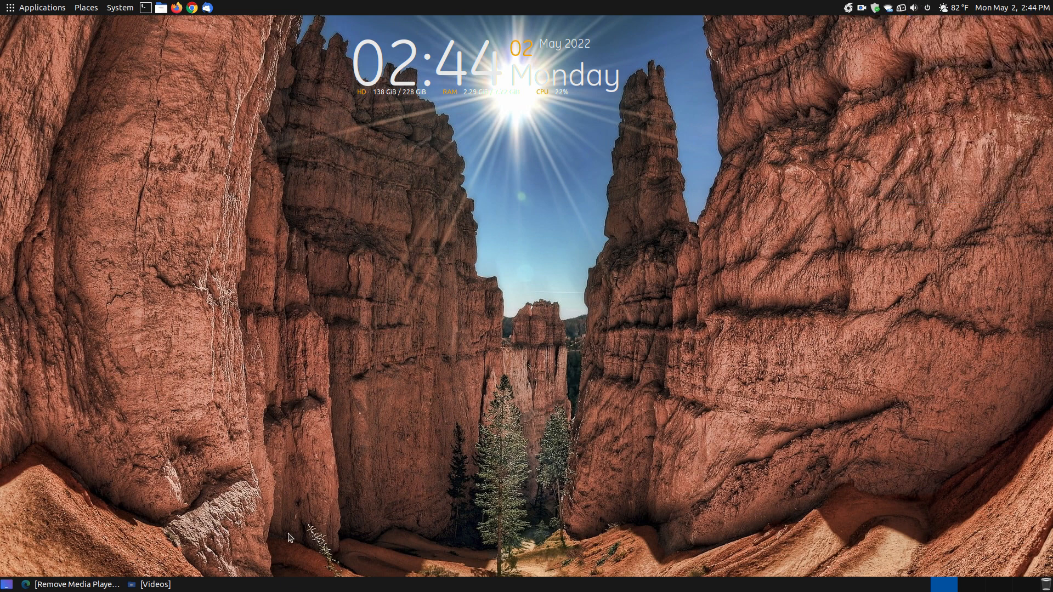
# Step: Play Healing Sleep Music.mp3 from the Music folder and close the audio player
pyautogui.click(155, 584)
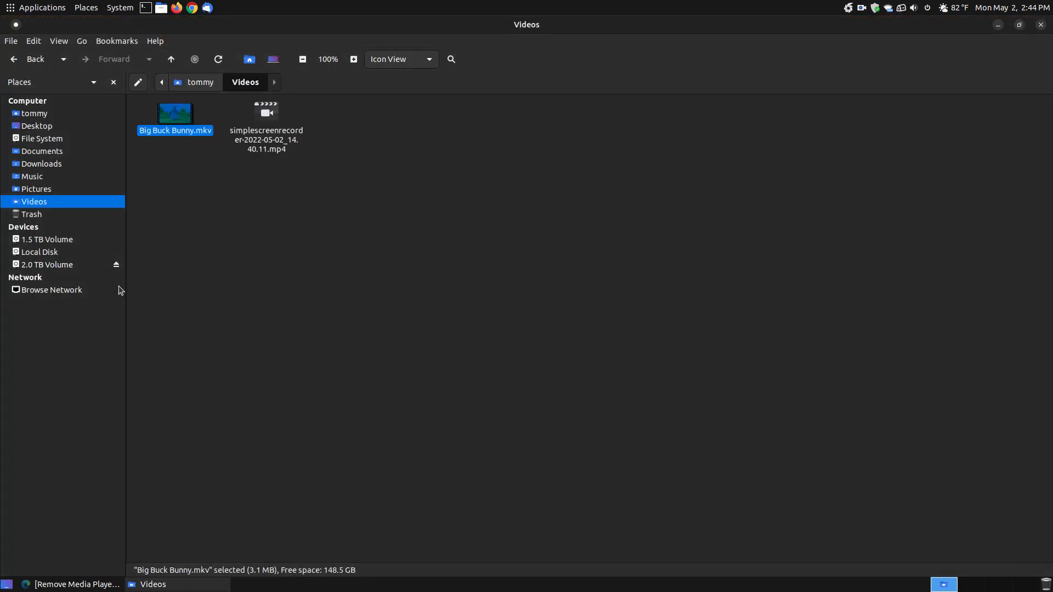
pyautogui.click(34, 177)
pyautogui.click(731, 130)
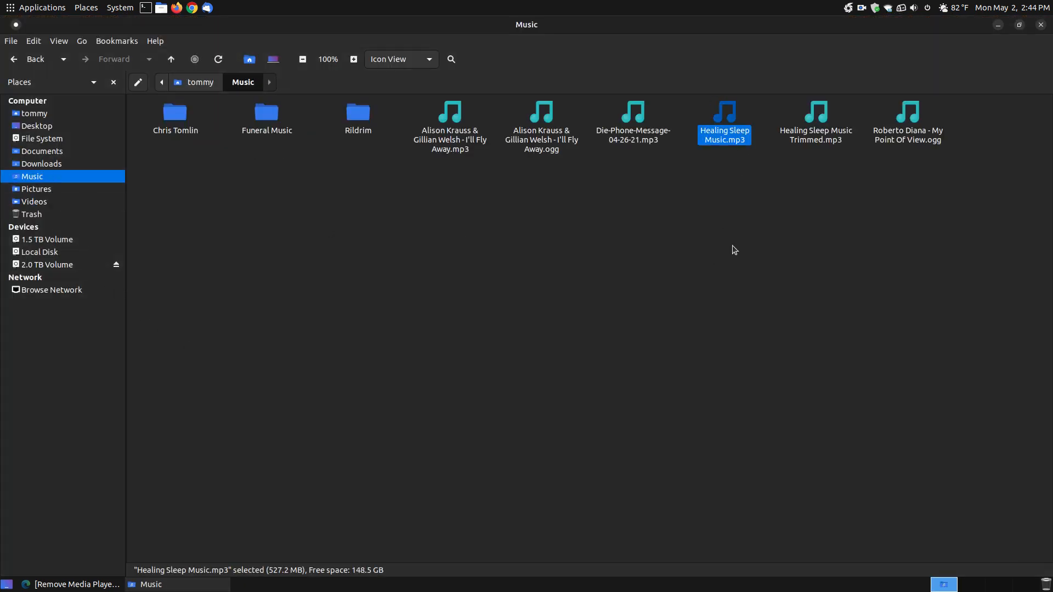
pyautogui.click(581, 163)
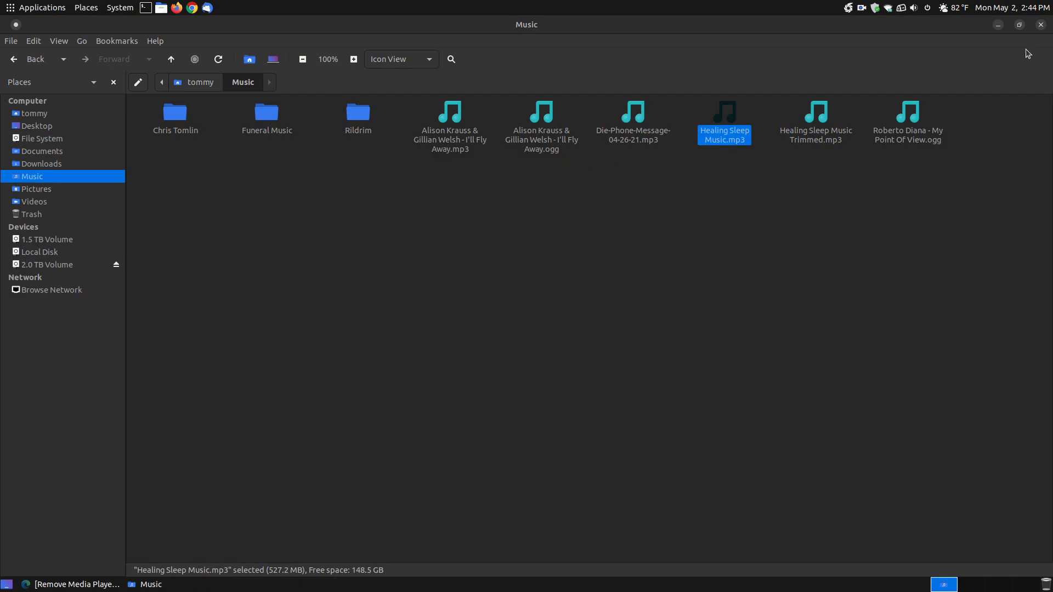
# Step: Inspect Audacious's playback controls in the sound menu with the file manager minimized, and restore the Music folder window
pyautogui.click(999, 25)
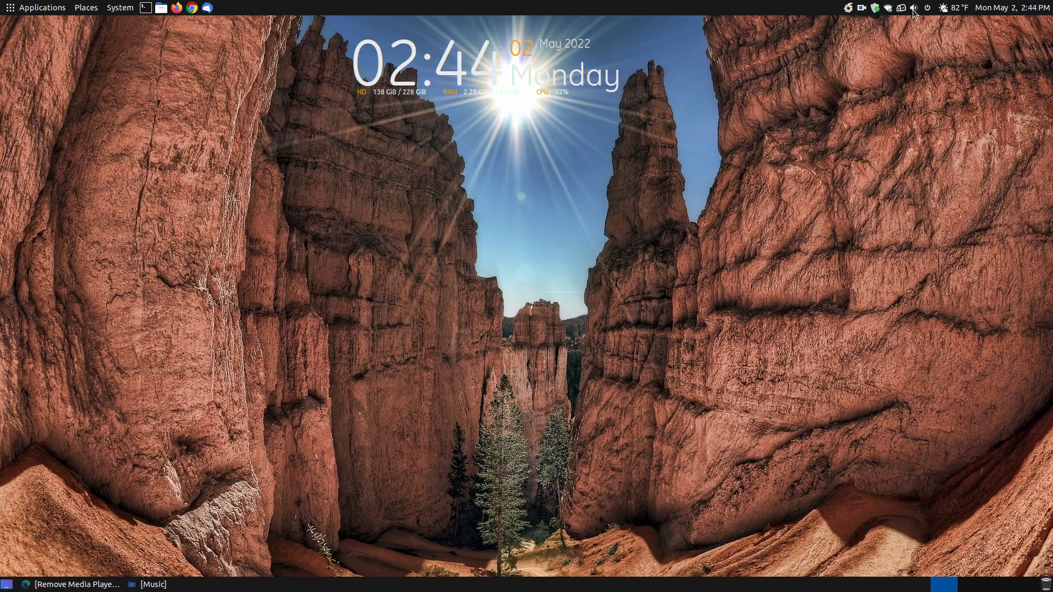
pyautogui.click(913, 9)
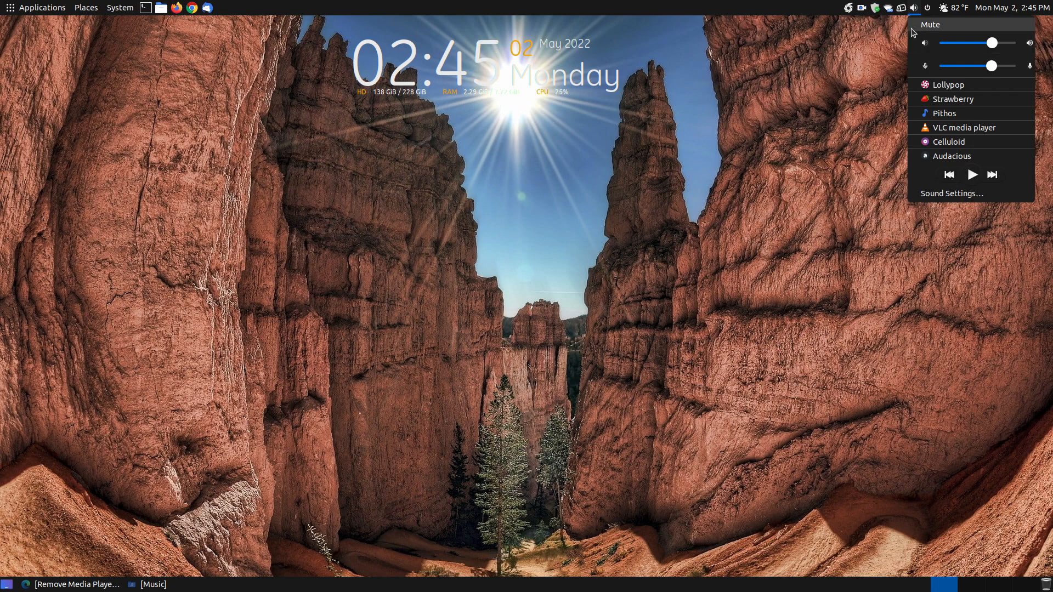
pyautogui.click(855, 51)
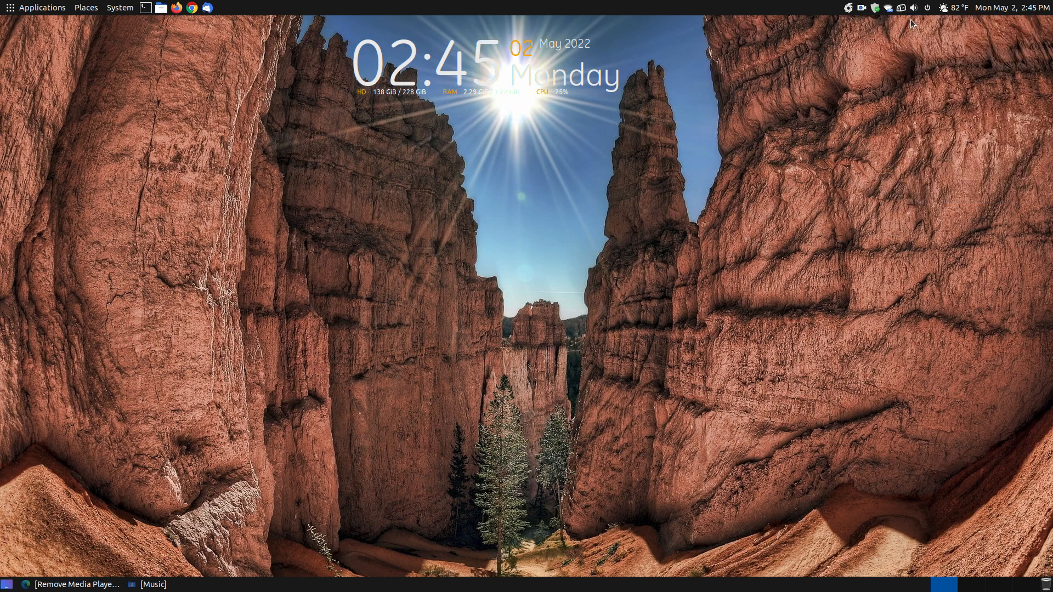
pyautogui.click(159, 582)
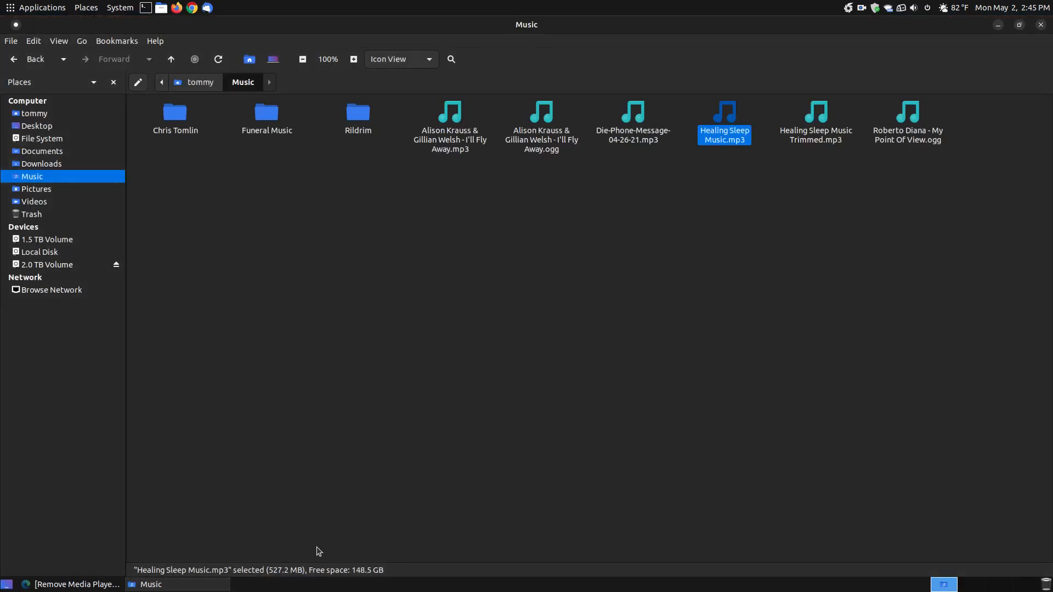